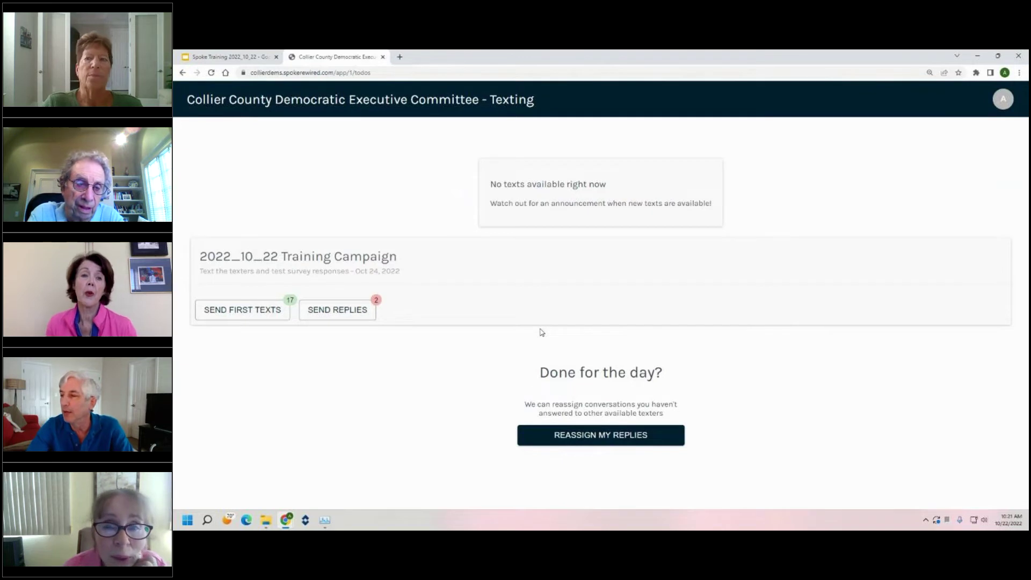
Step: Open the first texts of the 2022_10_22 Training Campaign and examine the prefilled message's greeting and wording
key(ctrl+plus)
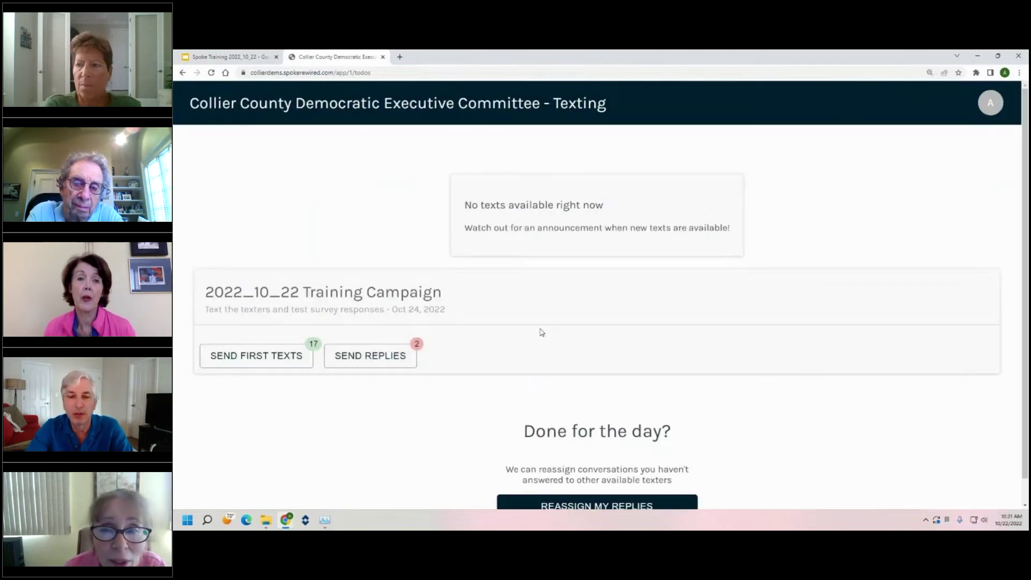
key(ctrl+minus)
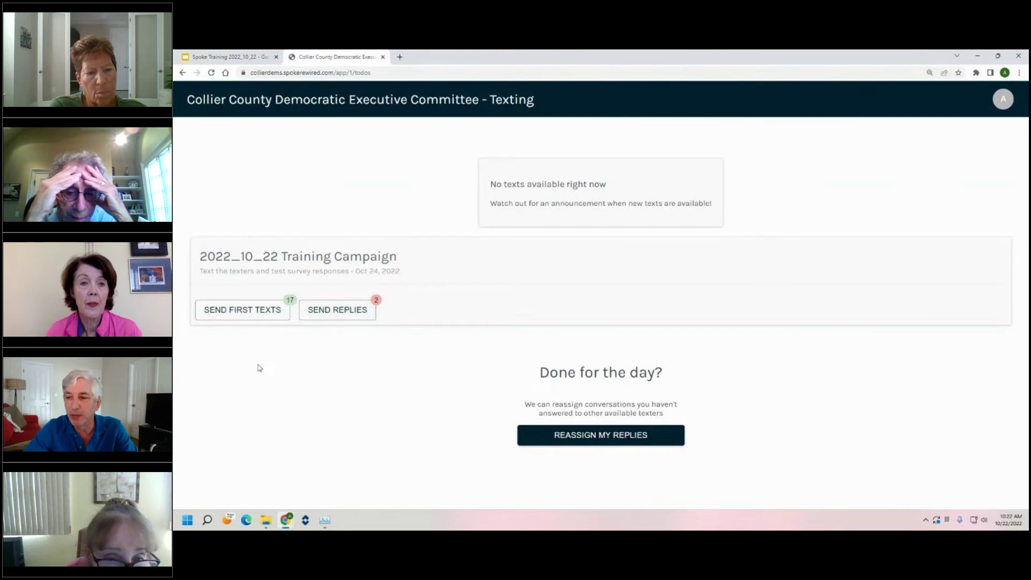
click(236, 317)
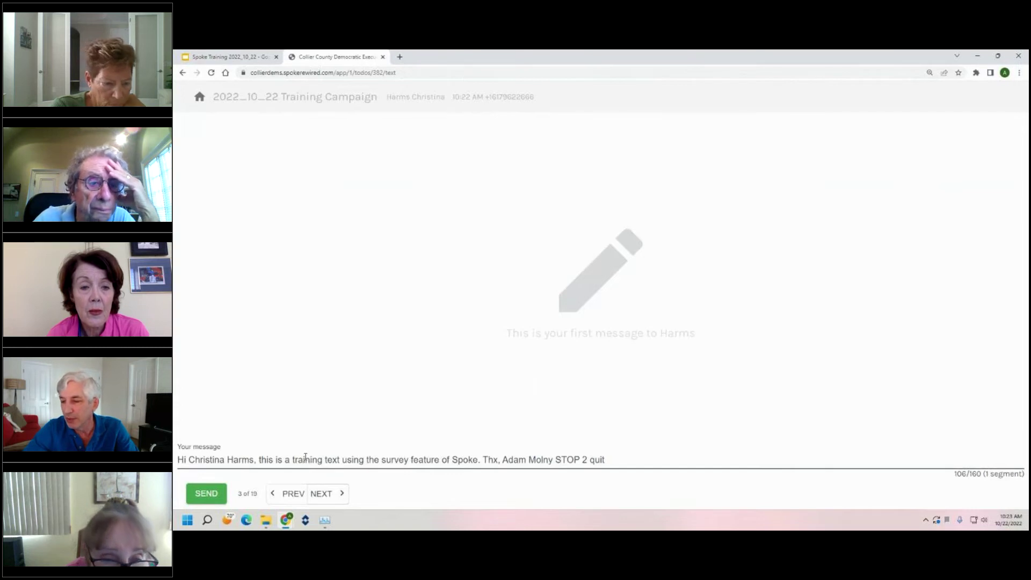
drag(205, 456, 402, 459)
click(446, 459)
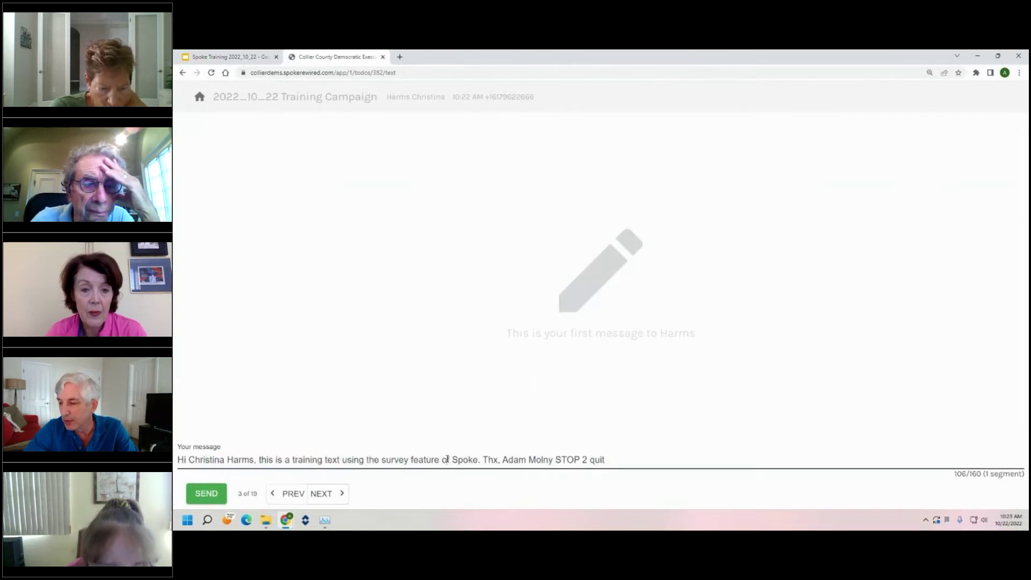
drag(255, 460, 188, 461)
click(225, 460)
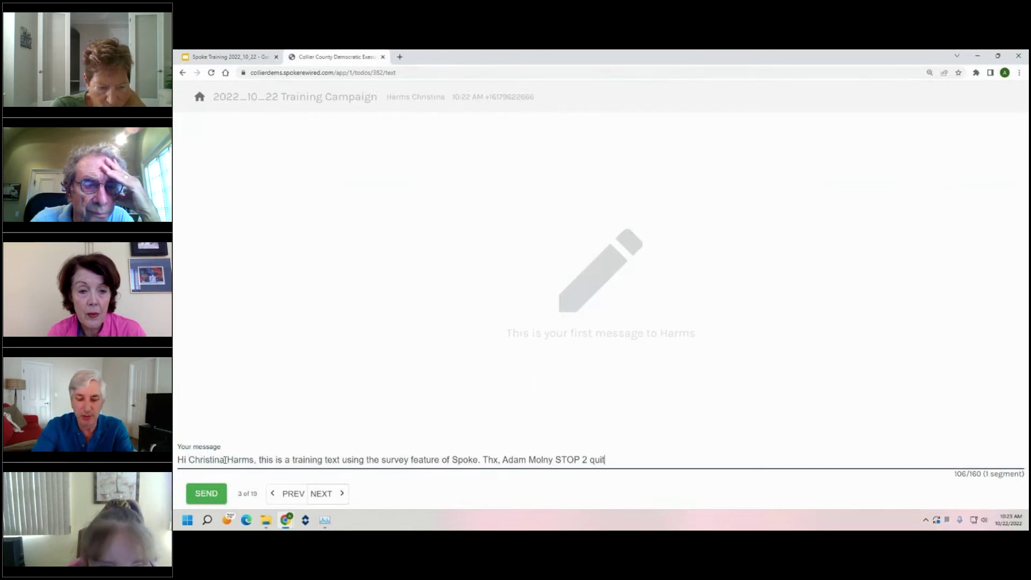
double_click(225, 461)
click(230, 432)
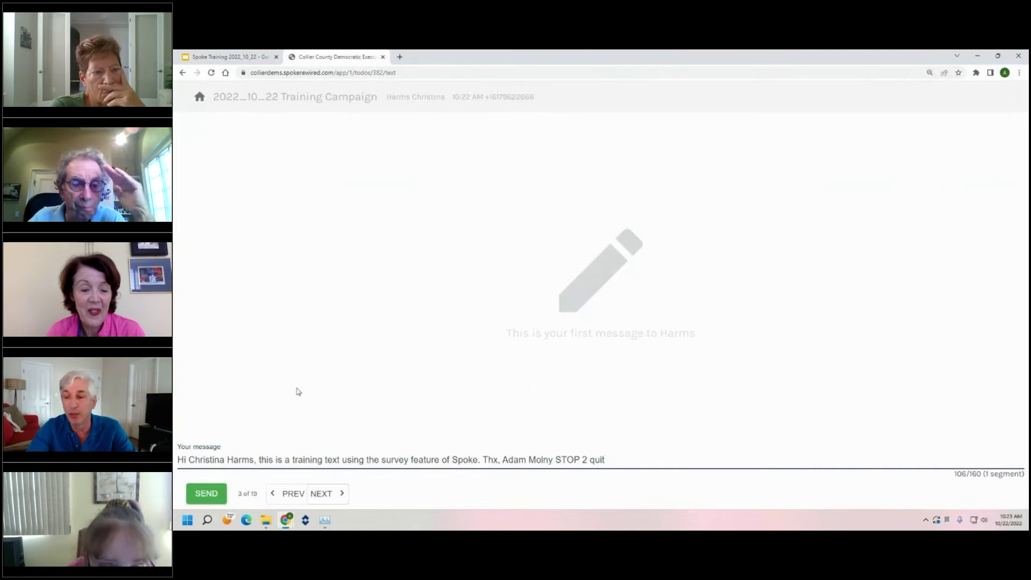
Step: Skip two contacts without texting them and send the prefilled first text to contact 5 of 19
click(329, 499)
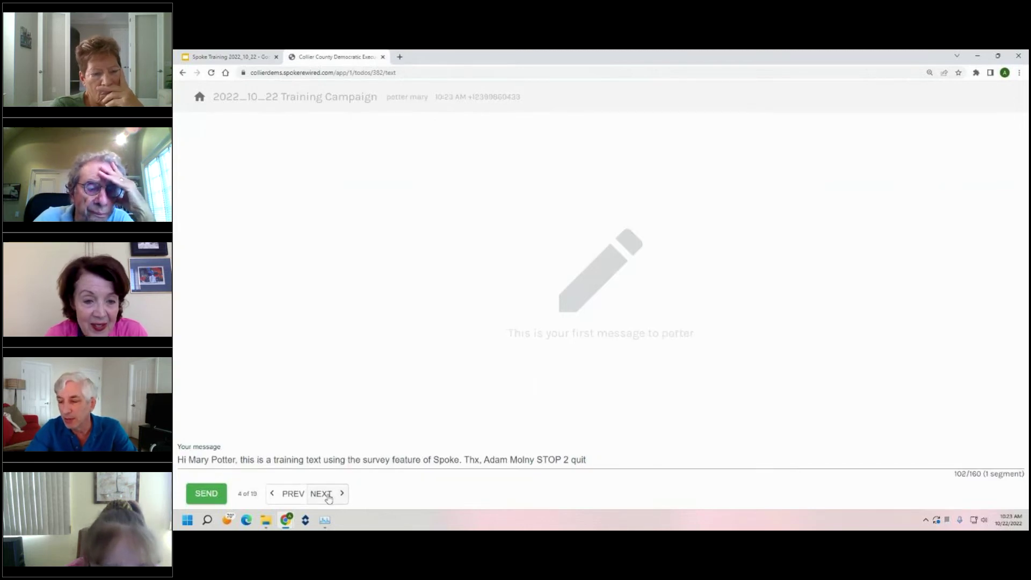
click(329, 499)
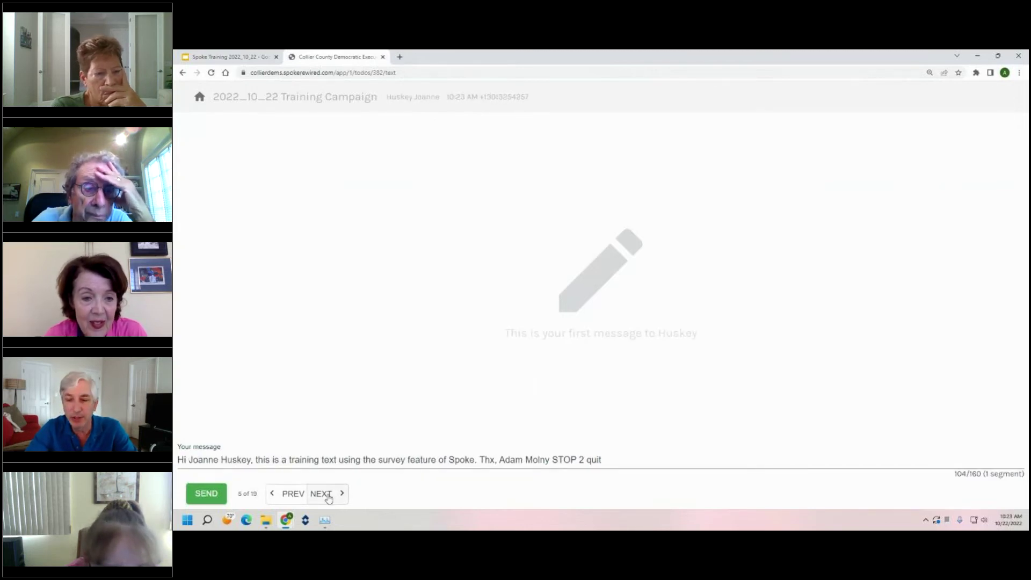
click(213, 495)
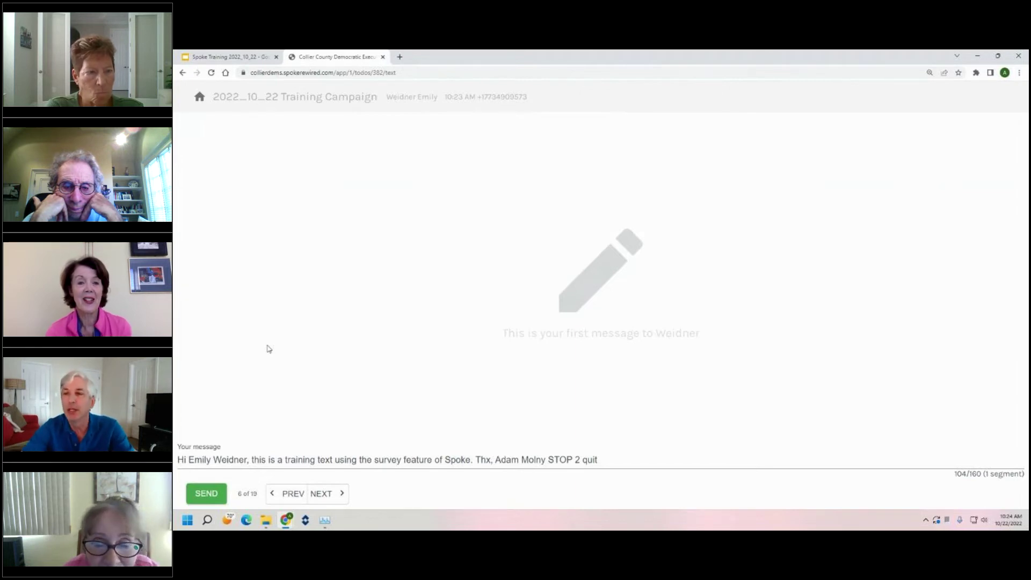
Step: Open the campaign's pending replies and answer the "Let's go Brandon!" conversation with the REFUSED/VULGAR survey response
click(200, 97)
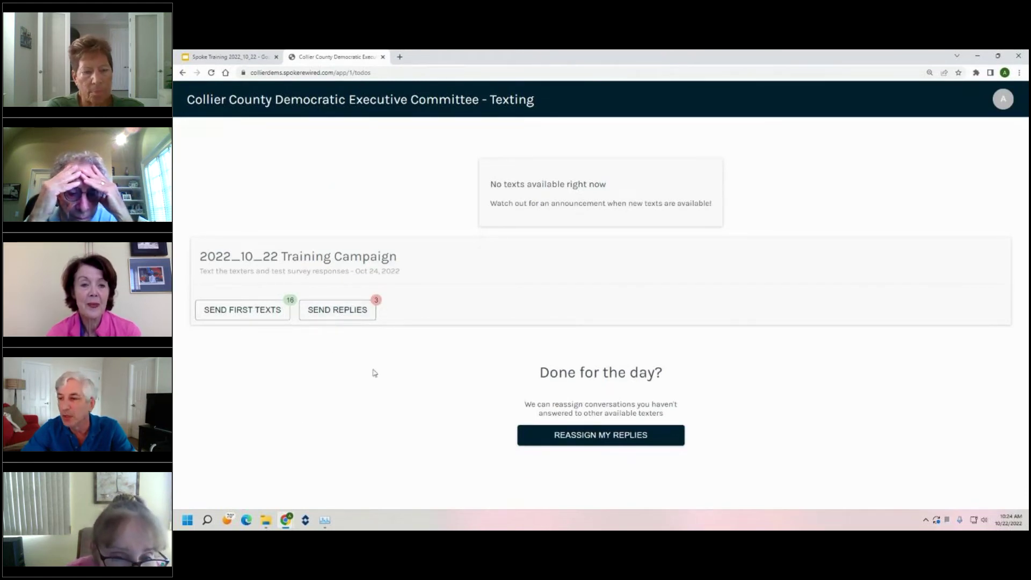
click(342, 315)
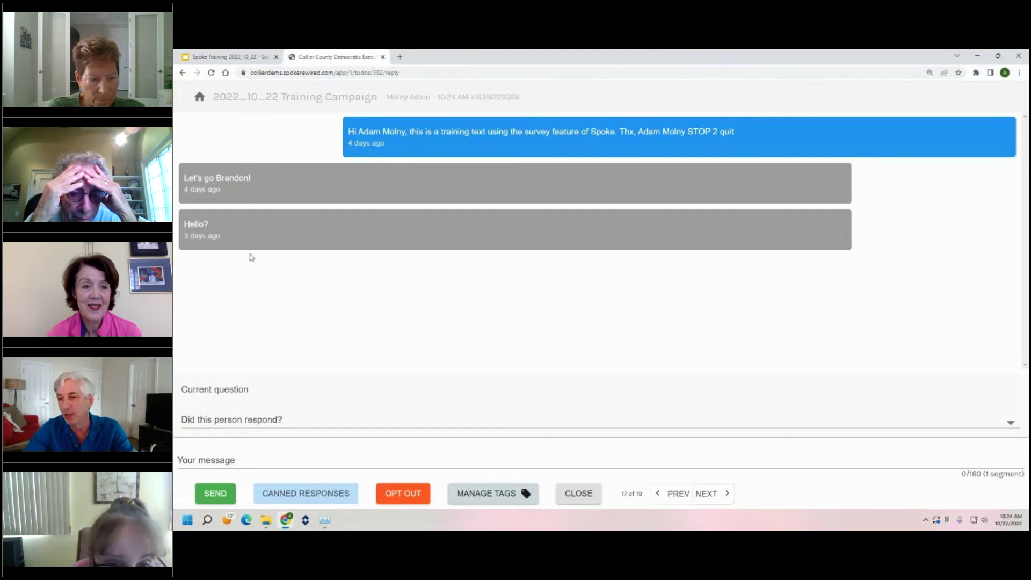
click(263, 420)
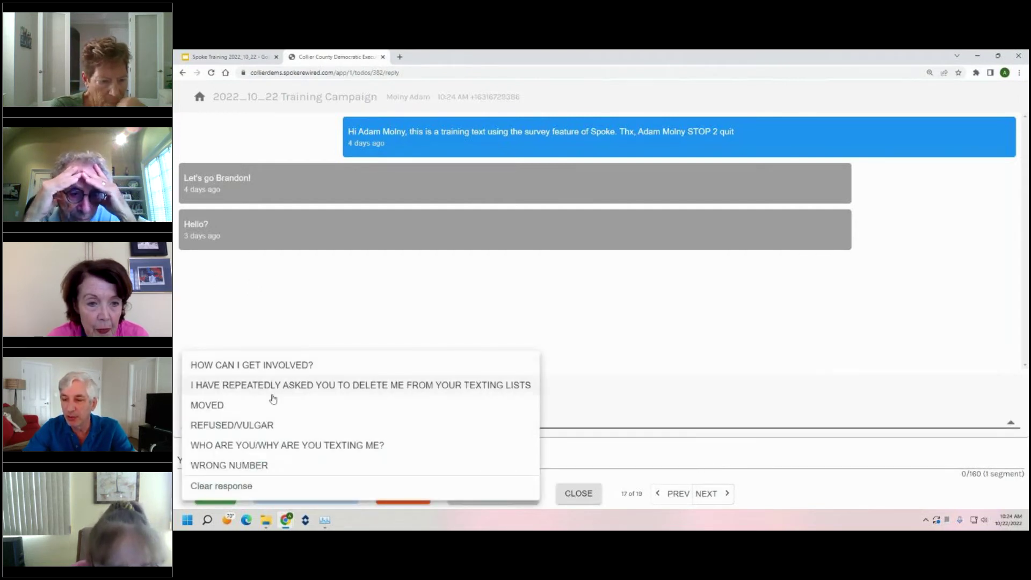
click(261, 445)
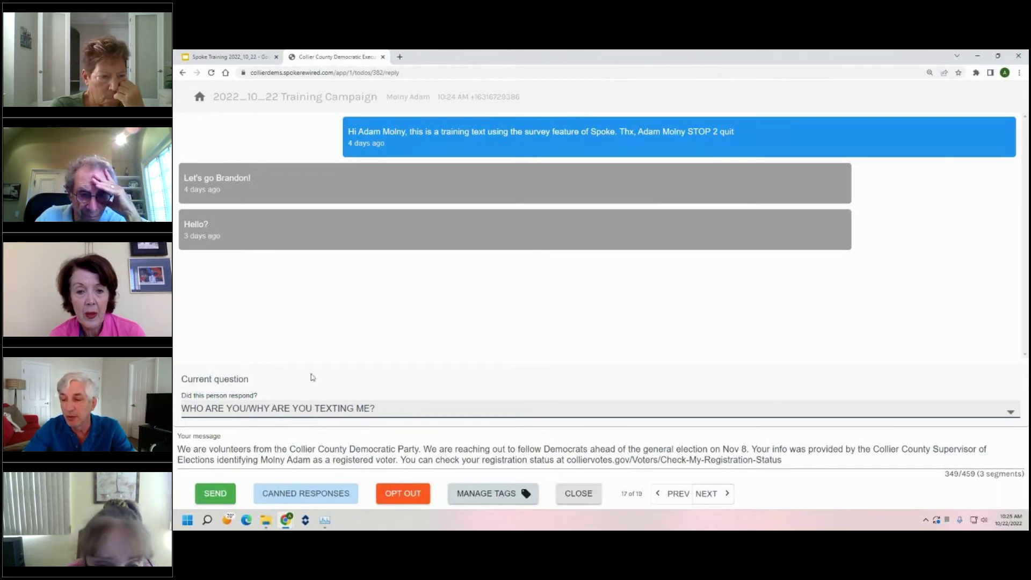
click(300, 409)
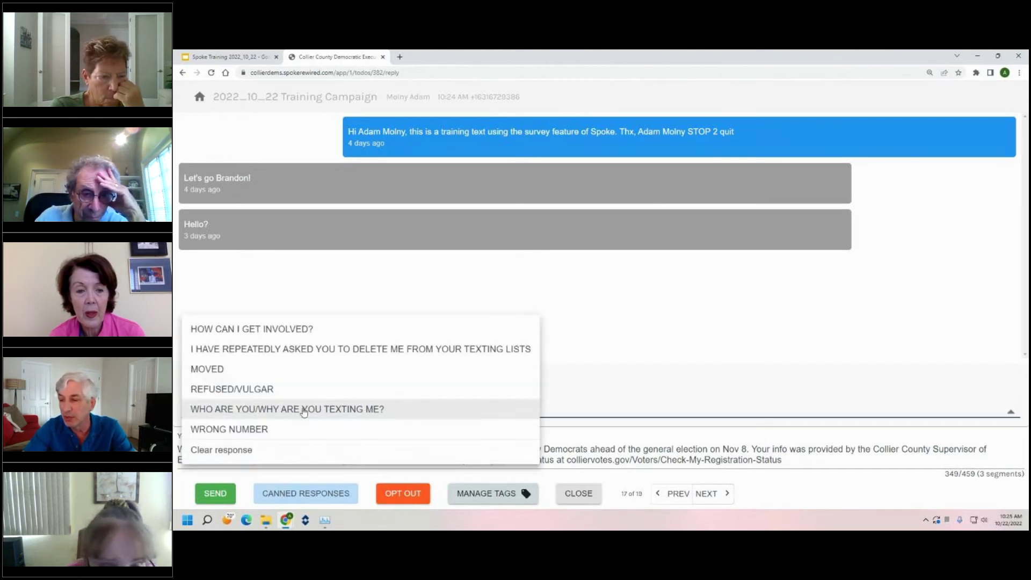
click(279, 390)
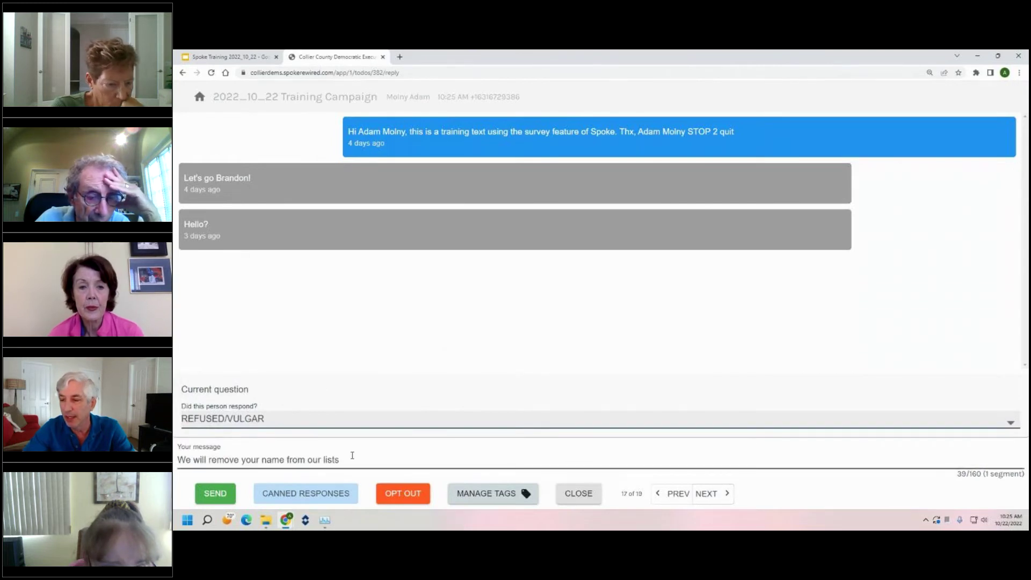
click(215, 494)
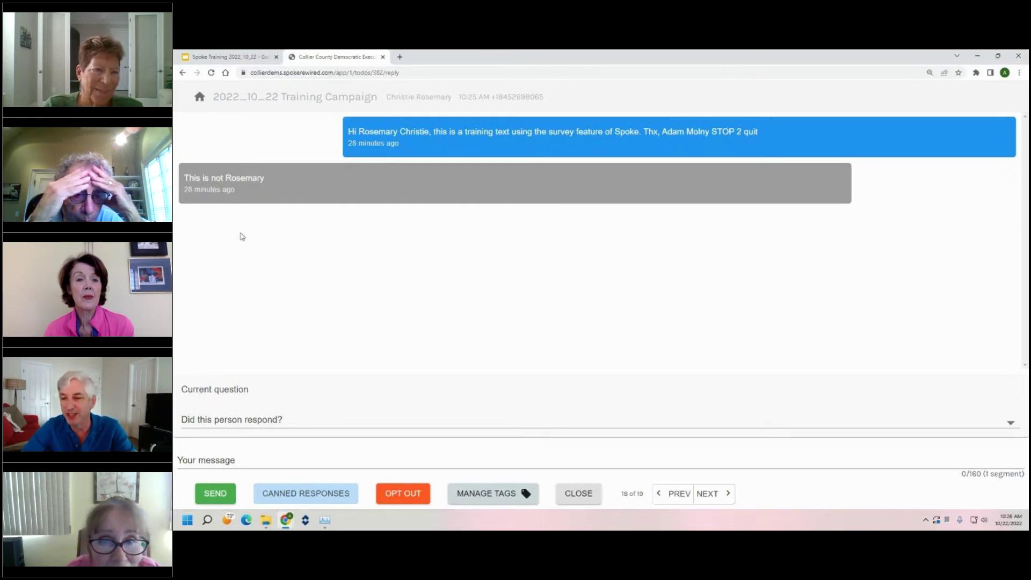
Step: Answer the contact who says they are not the addressee with the WRONG NUMBER survey response
click(237, 429)
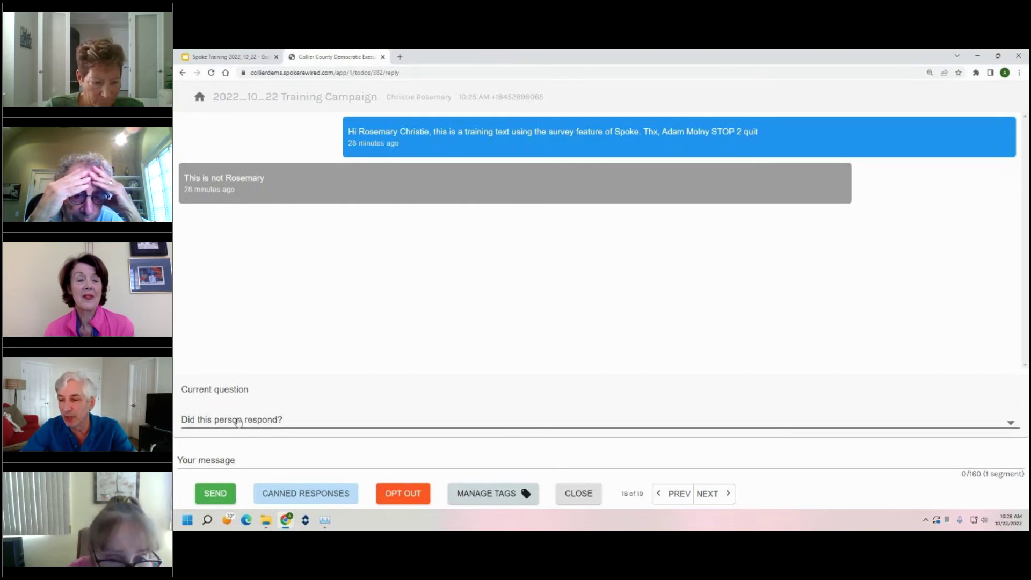
click(237, 465)
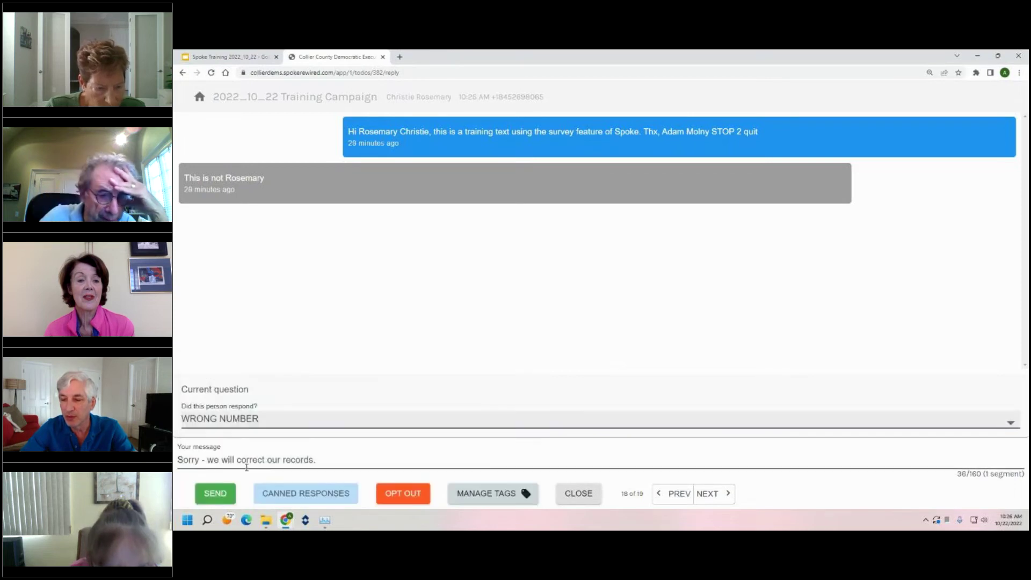
click(214, 497)
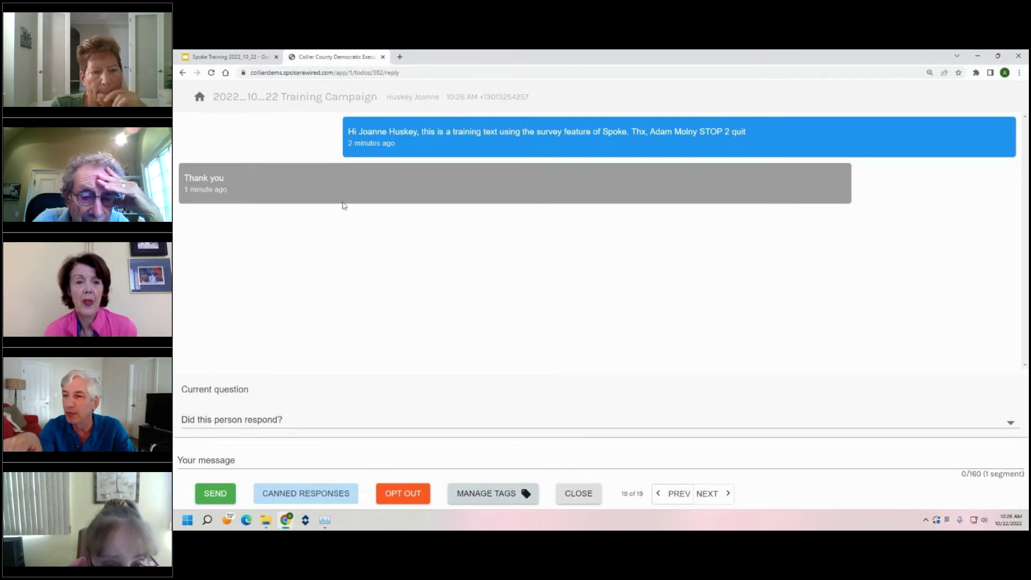
Step: Clear the trial WRONG NUMBER response from the "Thank you" conversation and close it without sending a reply
click(253, 424)
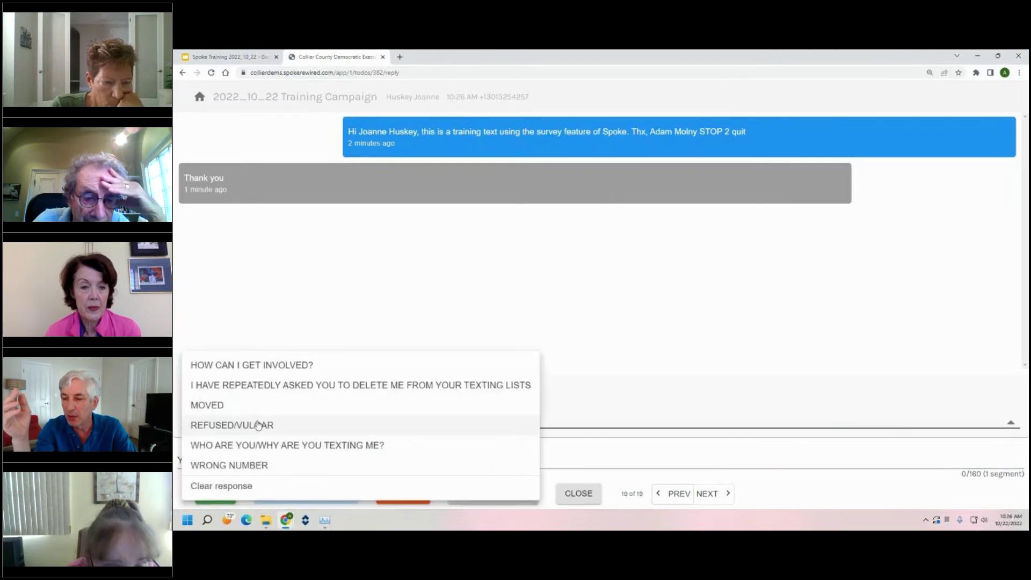
click(248, 466)
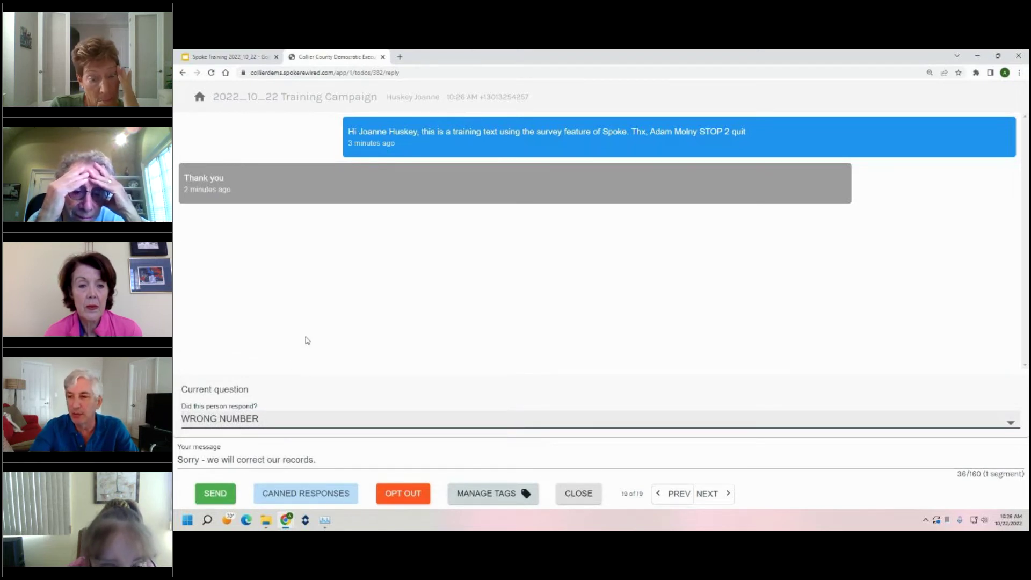
click(283, 419)
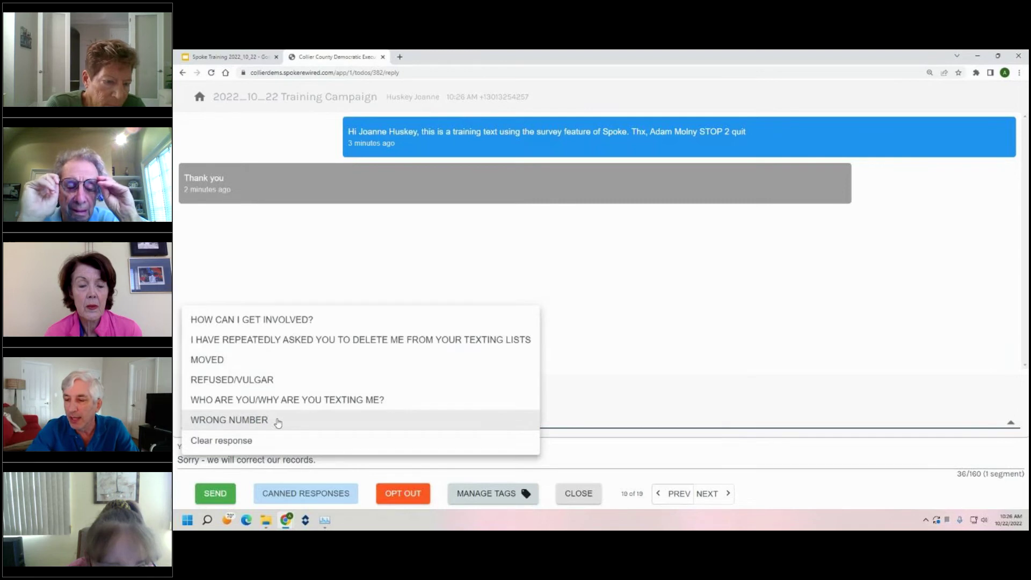
click(253, 447)
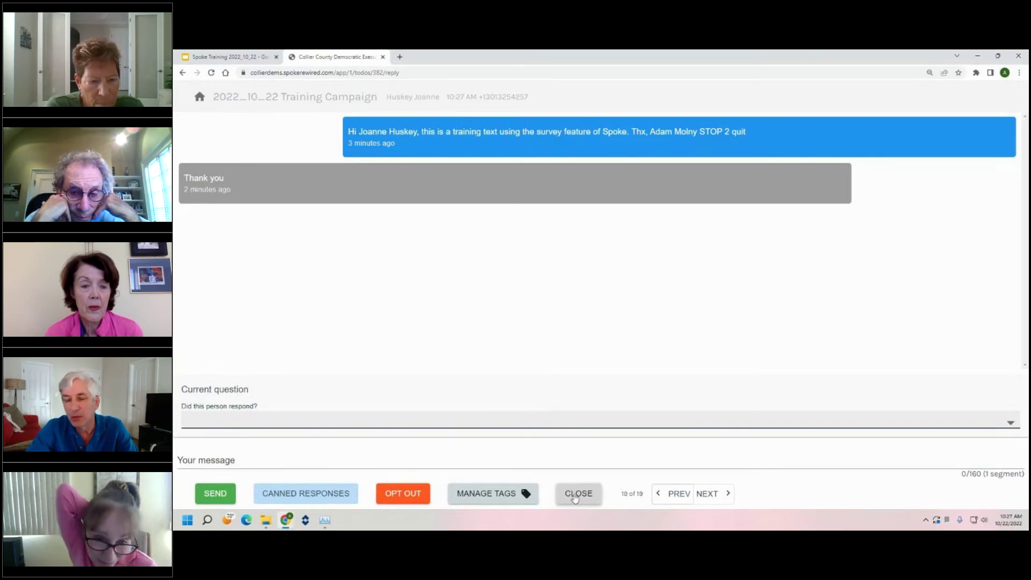
click(575, 499)
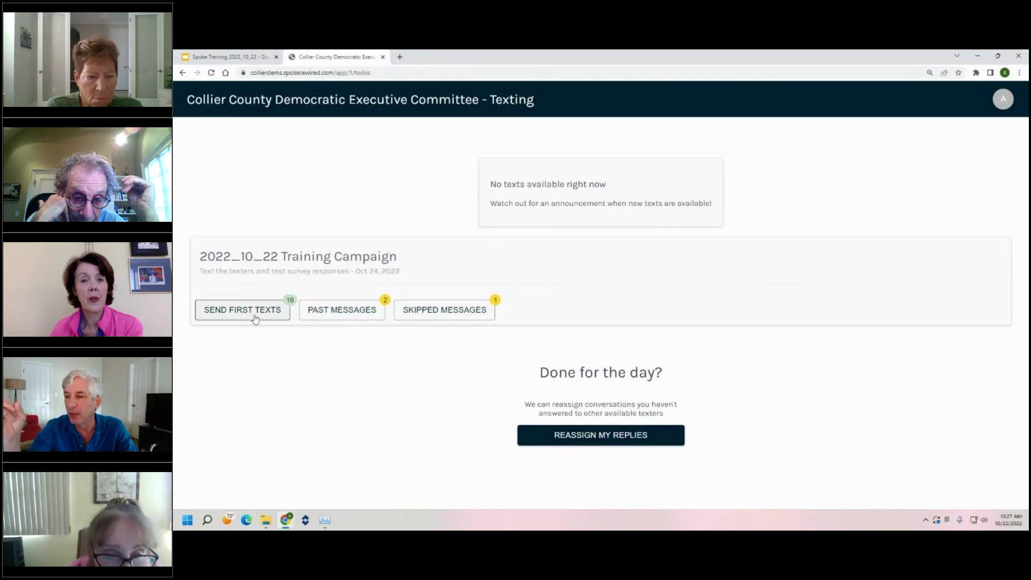
Step: In the past messages, empty the opt-out text for the wrong-number contact and cancel the opt-out
click(315, 311)
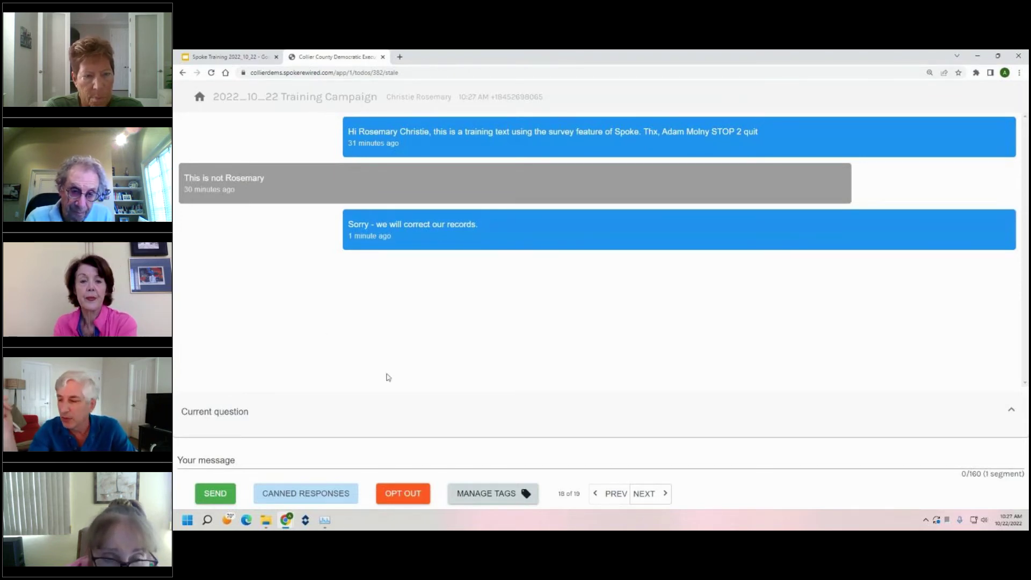
click(403, 495)
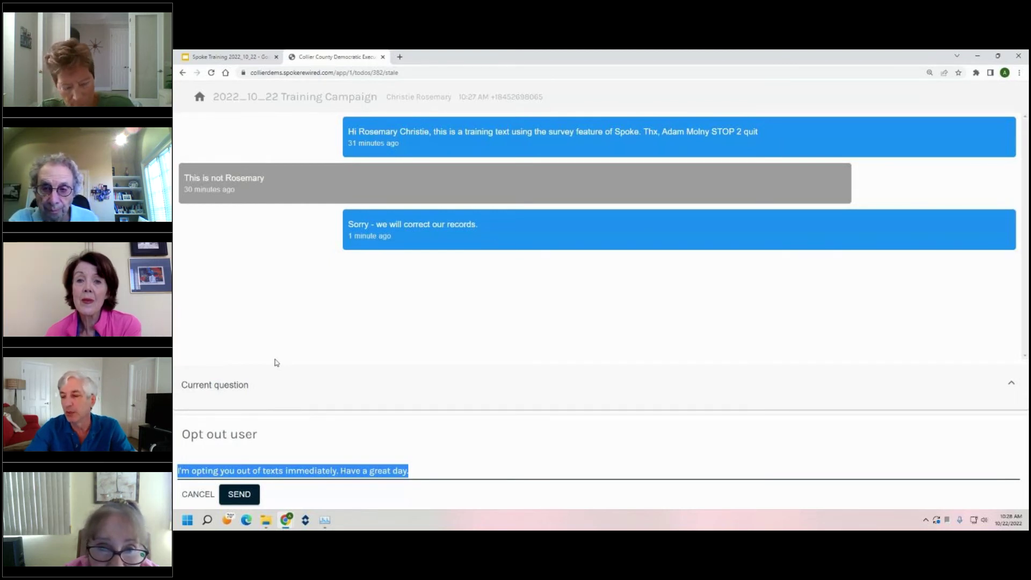
click(325, 470)
drag(425, 473, 343, 472)
key(BackSpace)
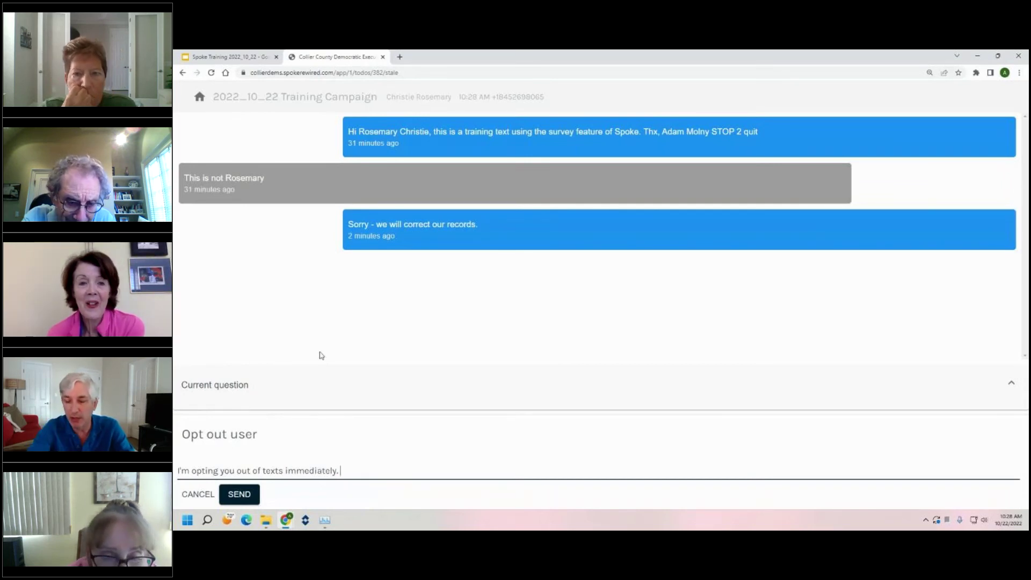
key(BackSpace)
key(BackSpace)
key(BackSpace)
key(BackSpace)
key(BackSpace)
key(BackSpace)
key(BackSpace)
key(BackSpace)
key(BackSpace)
key(BackSpace)
key(BackSpace)
key(BackSpace)
key(BackSpace)
key(BackSpace)
key(BackSpace)
key(BackSpace)
key(BackSpace)
key(BackSpace)
key(BackSpace)
key(BackSpace)
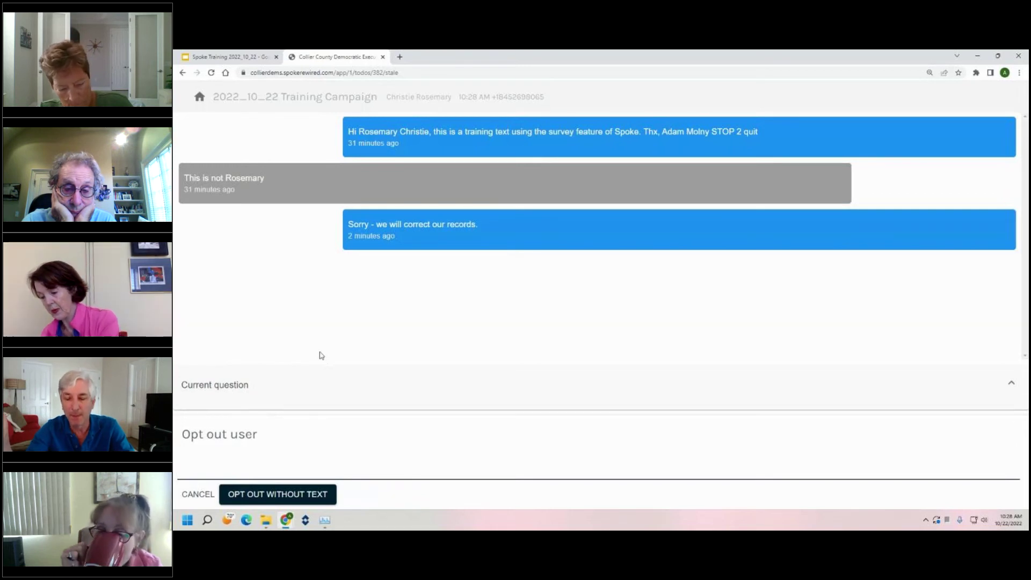
click(191, 495)
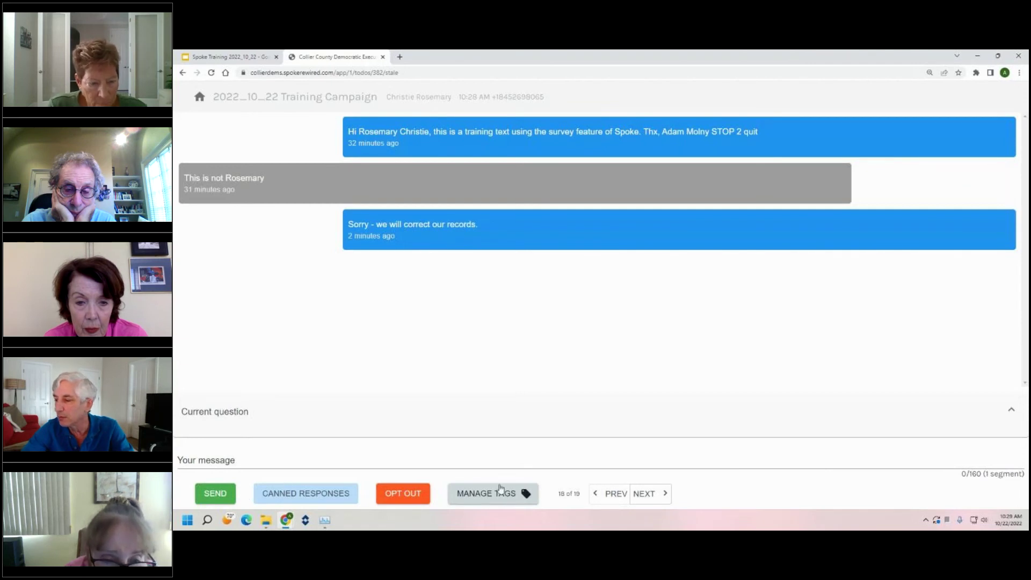
Step: Reopen the campaign's past messages from the overview and review both answered conversations, ending on the wrong-number one
click(200, 94)
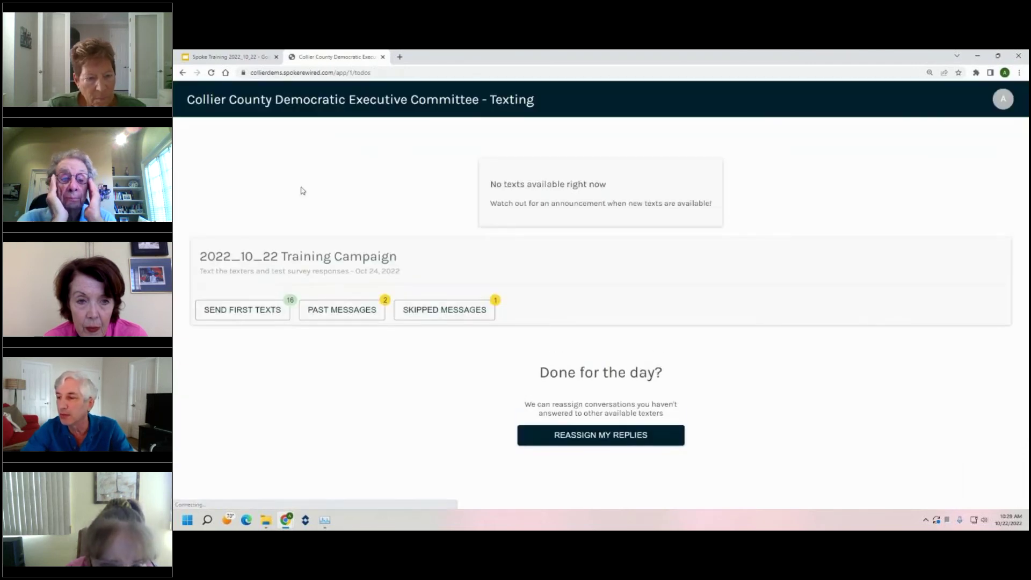
click(347, 315)
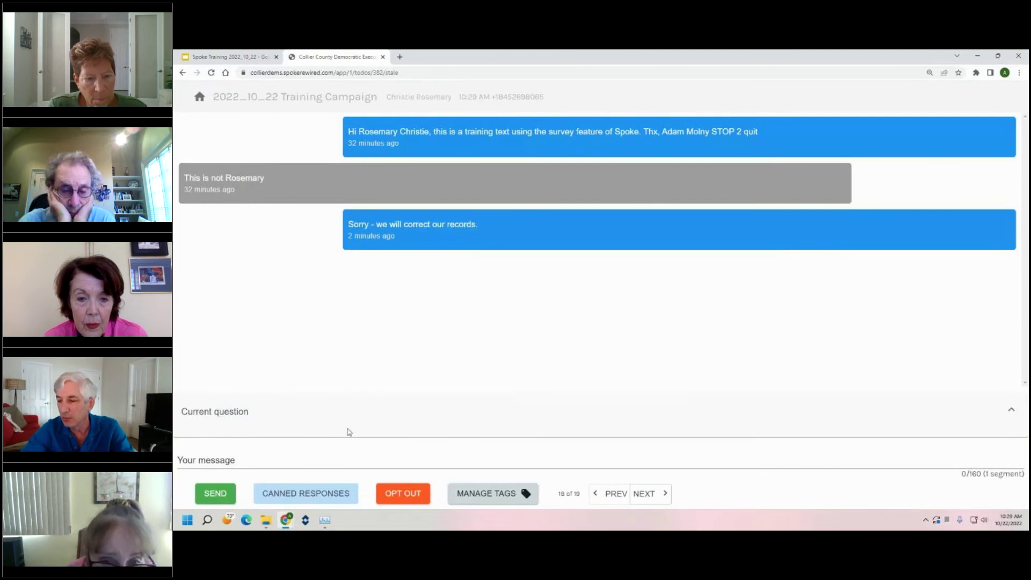
click(644, 493)
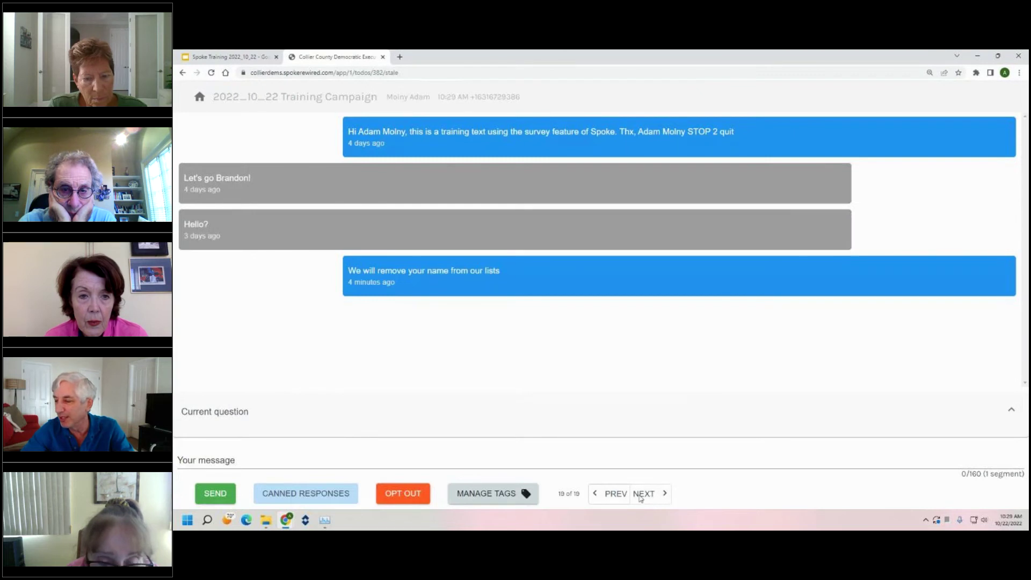
click(612, 493)
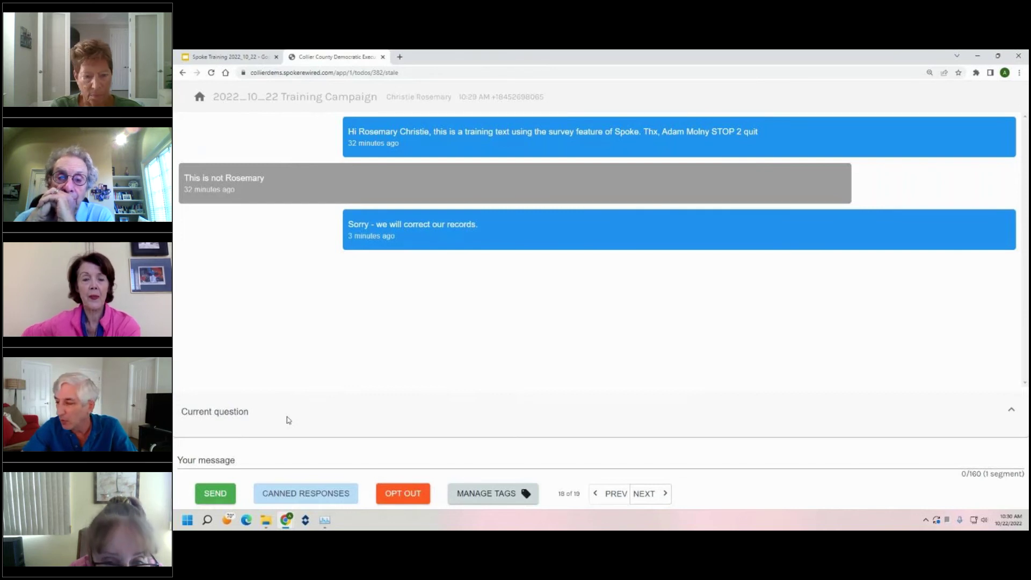
Step: Tag the wrong-number conversation as Escalated and save it, moving on without a message
click(494, 492)
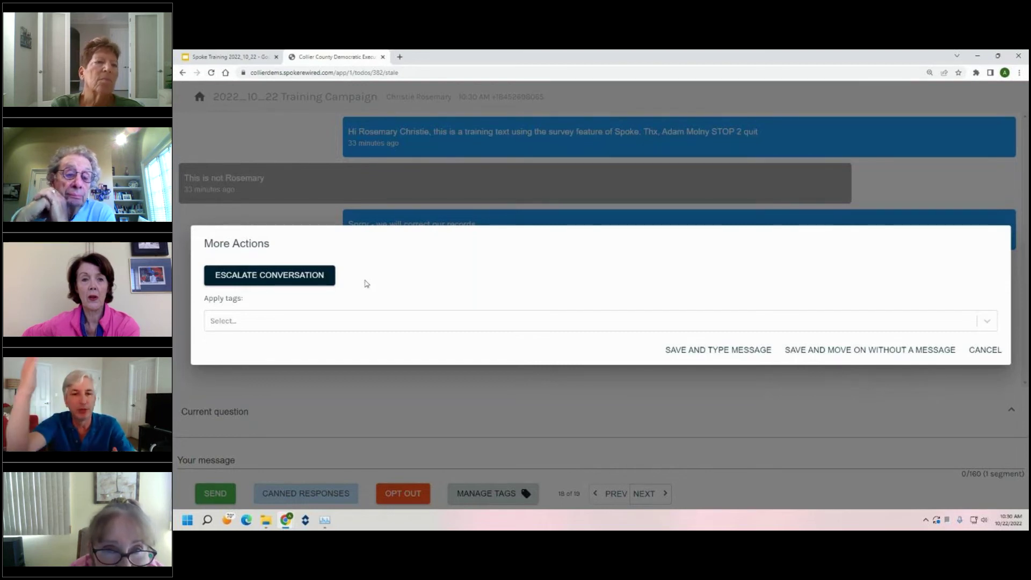
click(314, 276)
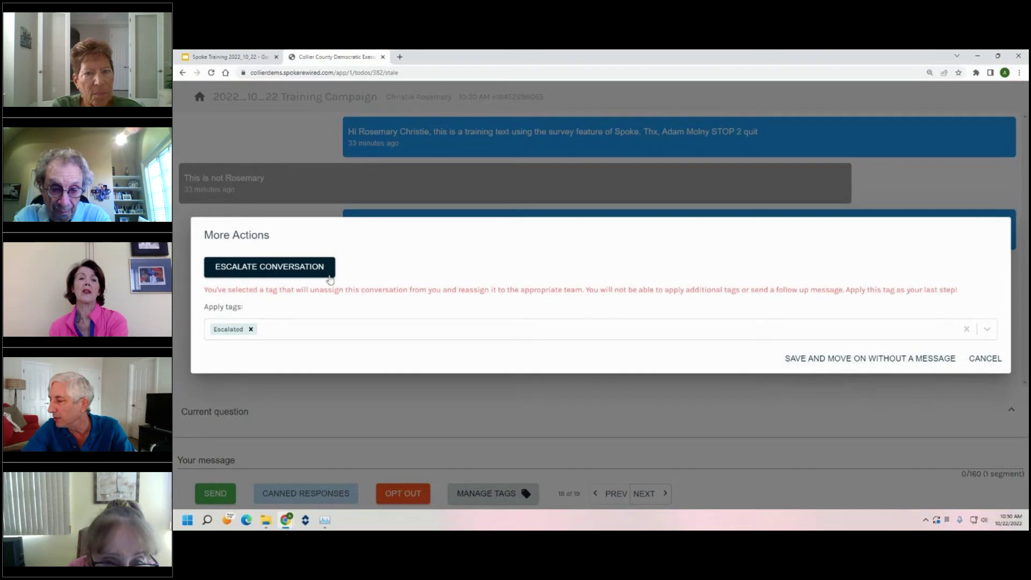
click(878, 361)
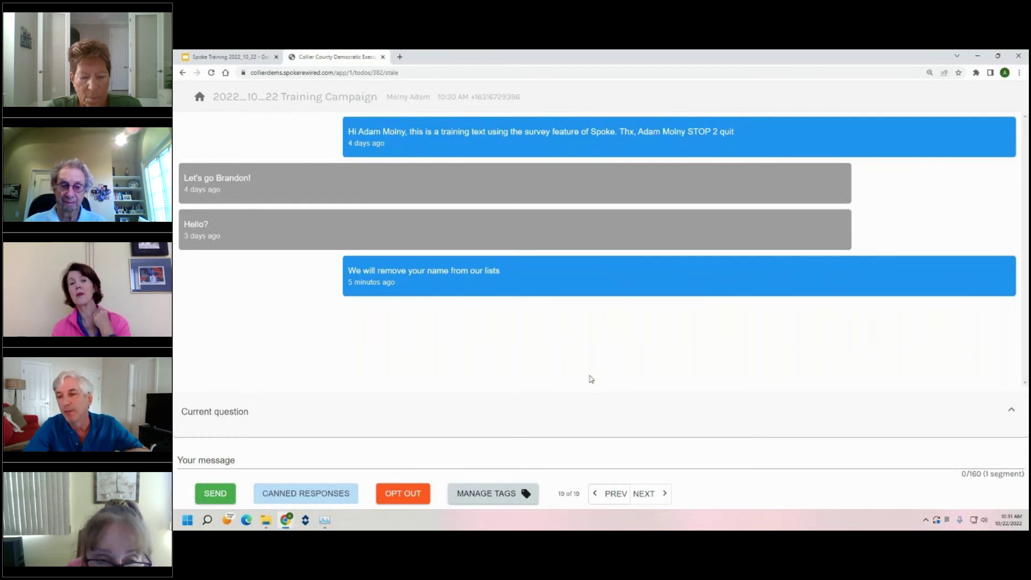
Step: Return to the campaign overview and open the remaining first texts
click(199, 97)
click(238, 311)
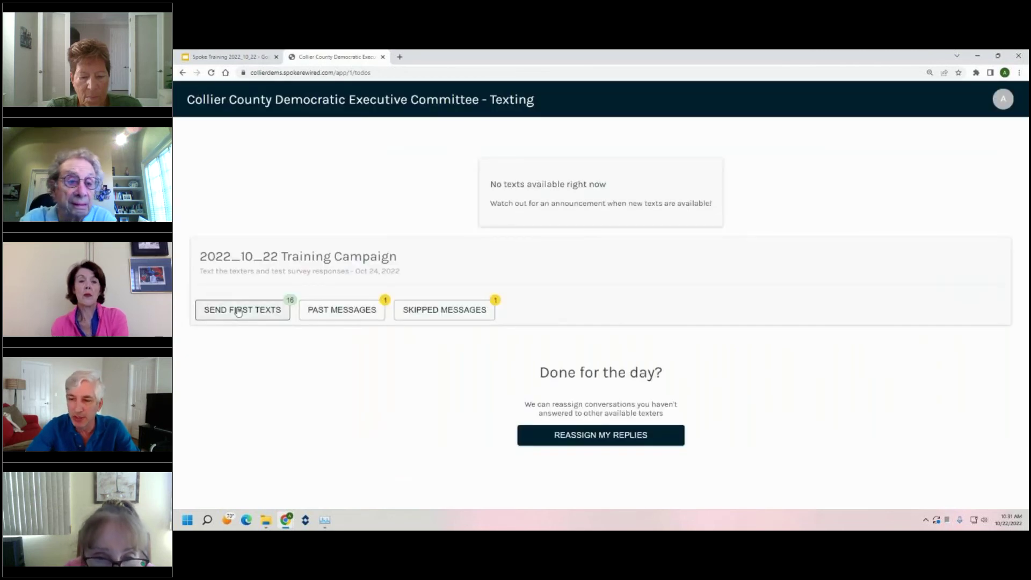